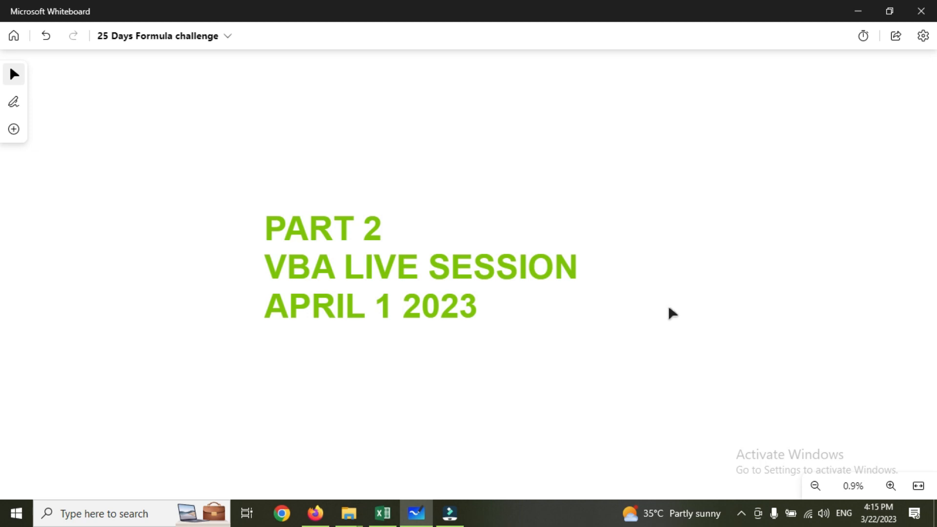
Add a fourth line reading "BIWEEKLY WEBINAR" to the whiteboard text box.
{"action": "left_click", "coordinate": [476, 300]}
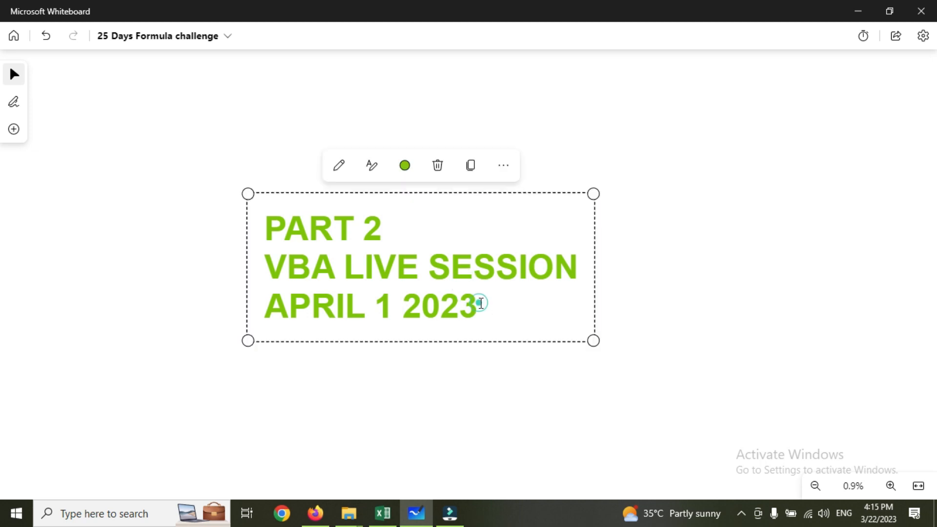
{"action": "key", "text": "Return"}
{"action": "type", "text": "bl"}
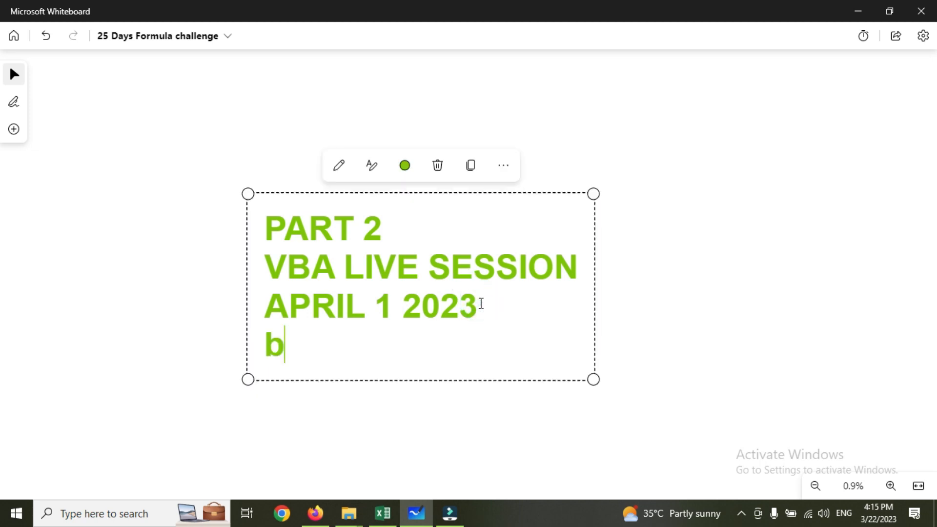
{"action": "key", "text": "BackSpace"}
{"action": "key", "text": "BackSpace"}
{"action": "type", "text": "BIWEE"}
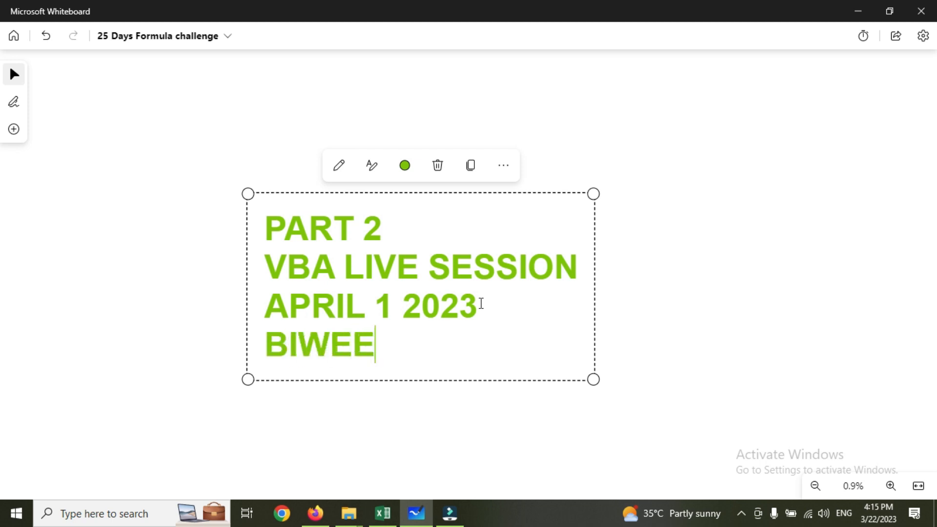
{"action": "type", "text": "KLY WEBINAR"}
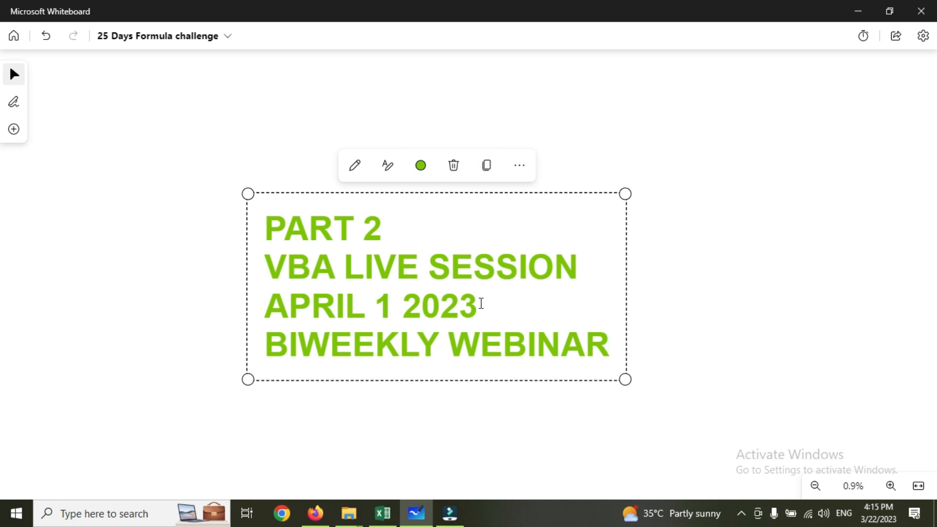
Replace all the text in the whiteboard text box with "VLOOKUP".
{"action": "left_click", "coordinate": [531, 297]}
{"action": "key", "text": "ctrl+a"}
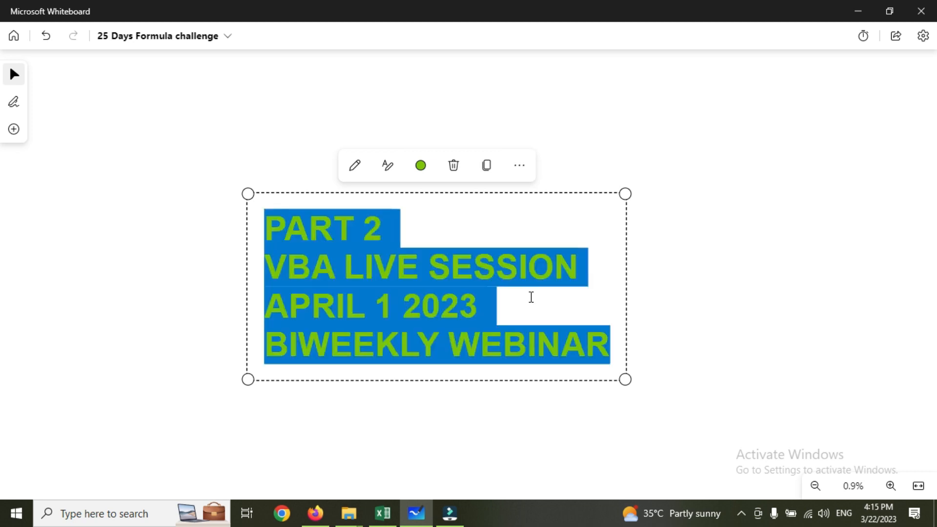
{"action": "key", "text": "BackSpace"}
{"action": "type", "text": "V"}
{"action": "key", "text": "BackSpace"}
{"action": "type", "text": "VLOOK"}
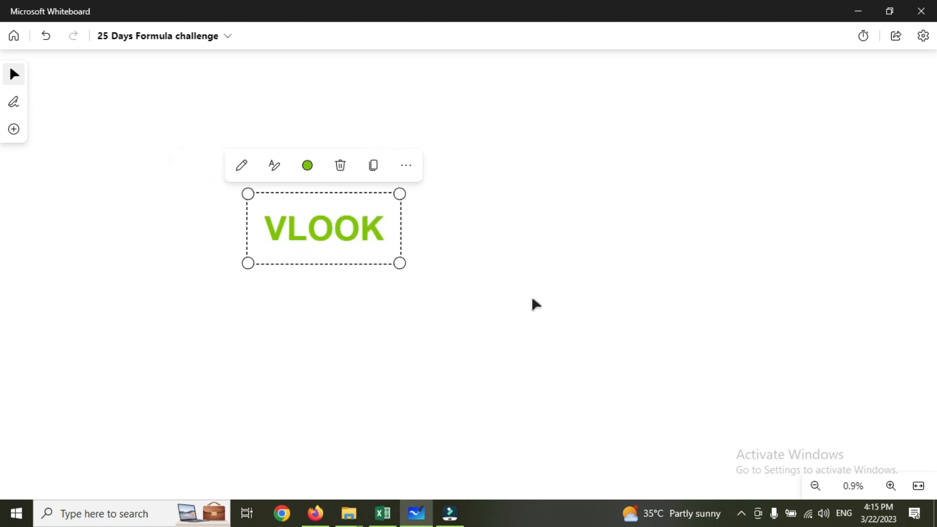
{"action": "type", "text": "UP"}
Add a second line reading "VERTICAL LOOKUP" beneath the VLOOKUP heading.
{"action": "key", "text": "Return"}
{"action": "type", "text": "V"}
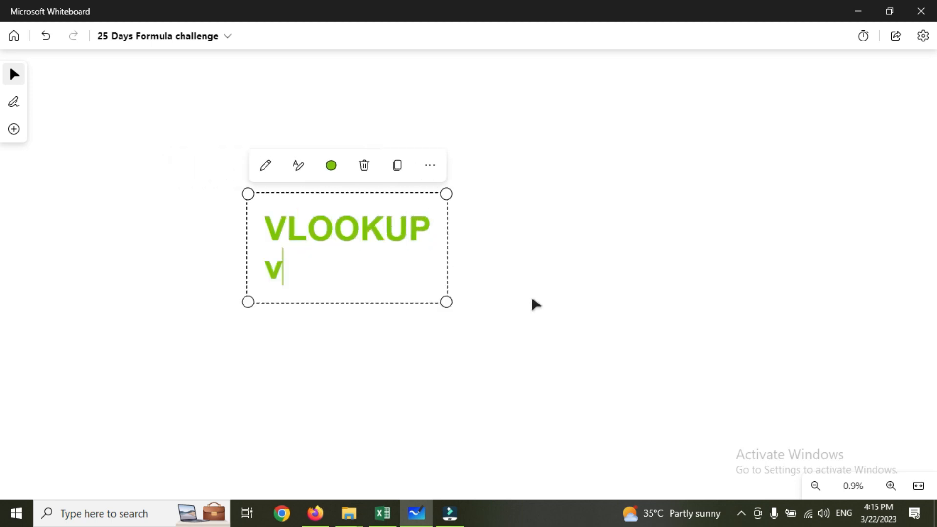
{"action": "type", "text": "ERT"}
{"action": "key", "text": "BackSpace"}
{"action": "key", "text": "BackSpace"}
{"action": "key", "text": "BackSpace"}
{"action": "key", "text": "BackSpace"}
{"action": "type", "text": "VERTICAL "}
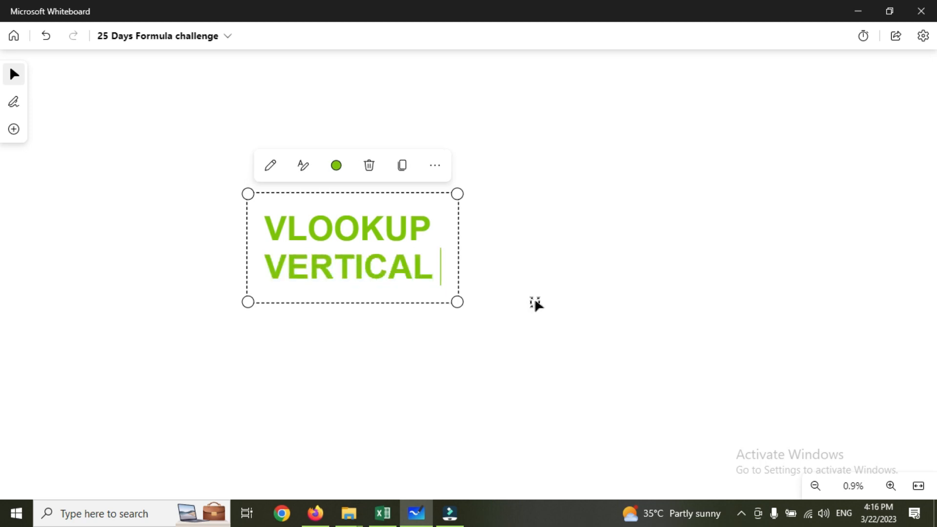
{"action": "type", "text": "IOO"}
{"action": "key", "text": "BackSpace"}
{"action": "key", "text": "BackSpace"}
{"action": "key", "text": "BackSpace"}
{"action": "type", "text": "LO"}
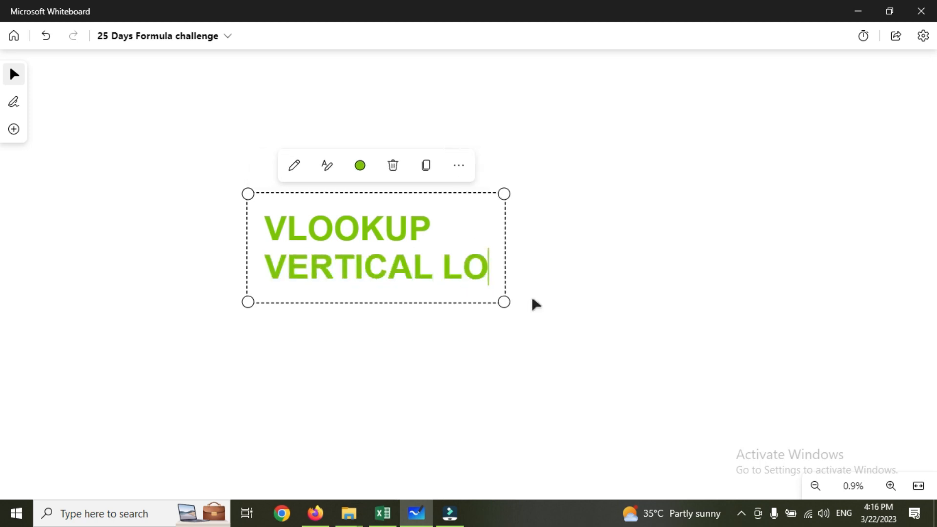
{"action": "type", "text": "OKUP"}
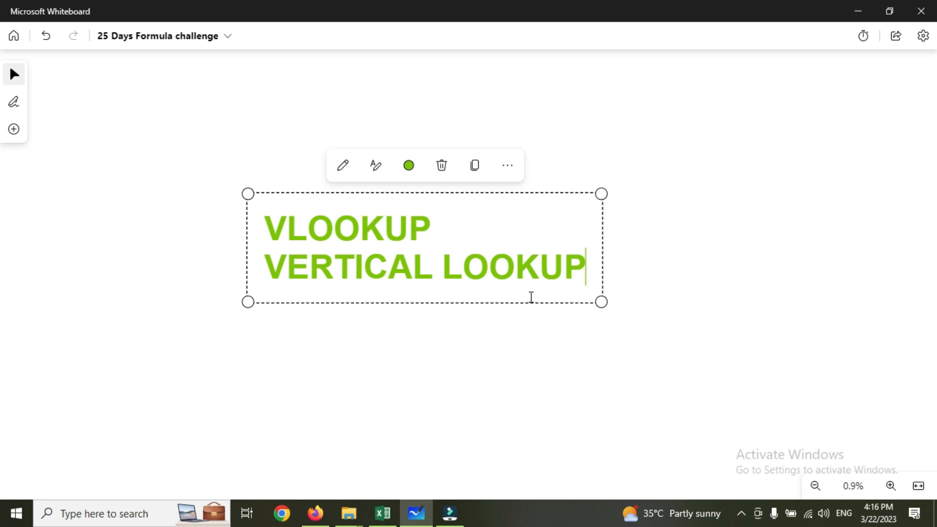
Switch to the 25 Day Challenge workbook in Excel and autofit the Order number column on the VLK sheet.
{"action": "left_click", "coordinate": [382, 513]}
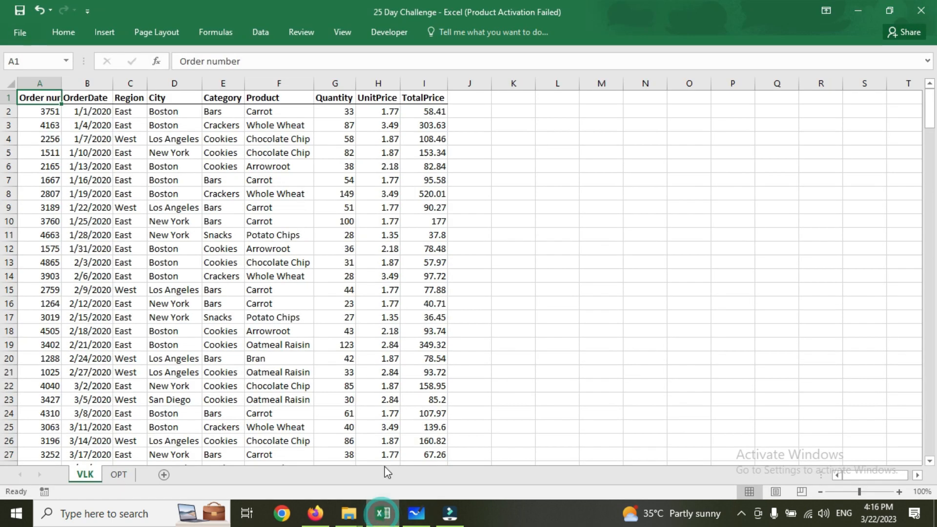
{"action": "left_click", "coordinate": [321, 285]}
{"action": "left_click", "coordinate": [80, 153]}
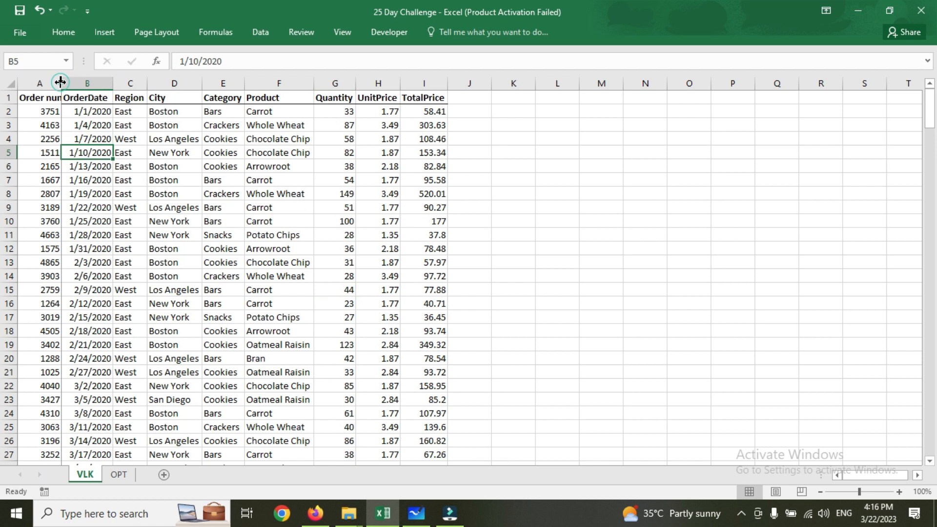
{"action": "double_click", "coordinate": [61, 82]}
{"action": "left_click", "coordinate": [90, 180]}
Examine the source data headers on the VLK sheet, from Order number through TotalPrice.
{"action": "left_click", "coordinate": [53, 97]}
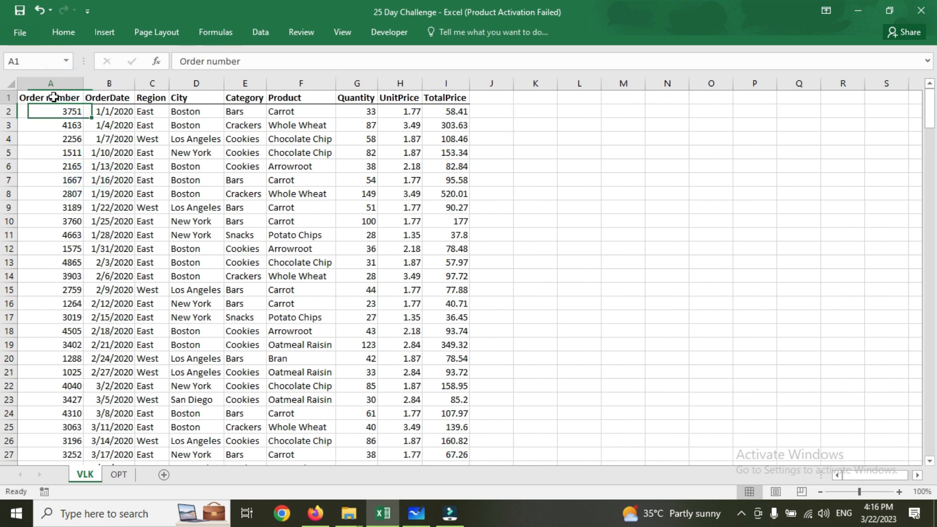
{"action": "left_click", "coordinate": [97, 97]}
{"action": "left_click", "coordinate": [142, 98]}
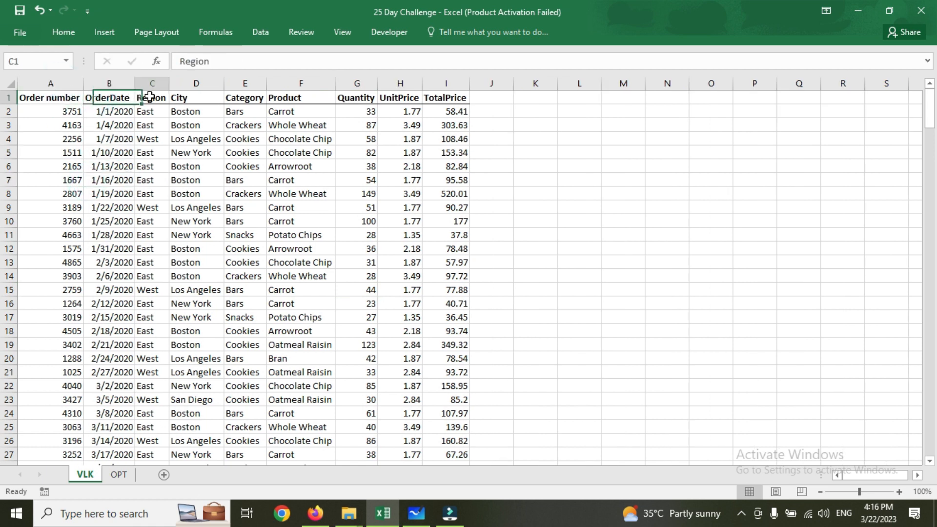
{"action": "left_click", "coordinate": [192, 97]}
{"action": "left_click", "coordinate": [242, 108]}
{"action": "left_click_drag", "start_coordinate": [446, 84], "coordinate": [147, 103]}
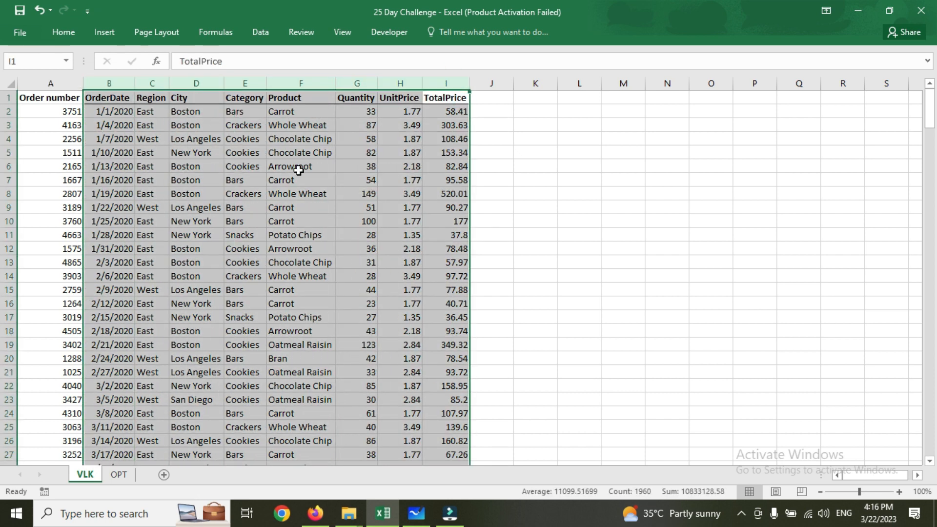
{"action": "left_click", "coordinate": [299, 180]}
Delete the Product, Quantity and UnitPrice columns from the OPT sheet.
{"action": "left_click", "coordinate": [119, 477]}
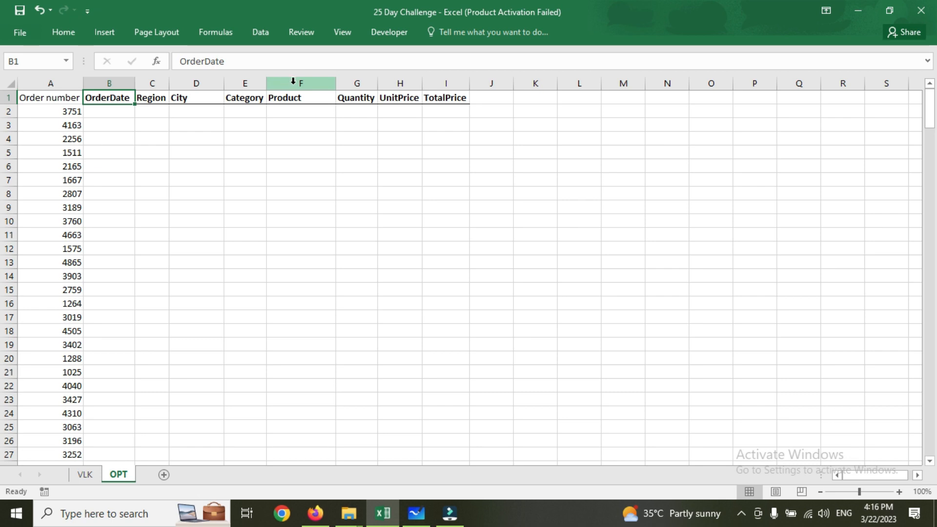
{"action": "left_click_drag", "start_coordinate": [293, 89], "coordinate": [393, 86]}
{"action": "key", "text": "ctrl+minus"}
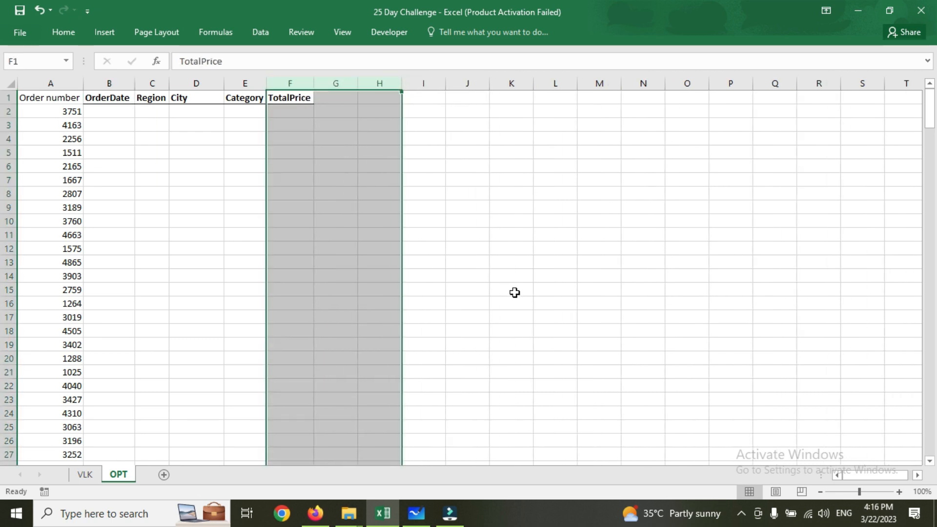
{"action": "left_click", "coordinate": [309, 112]}
Go through the OPT sheet's headers OrderDate, Region, City, Category and TotalPrice that need lookup values.
{"action": "left_click", "coordinate": [122, 95]}
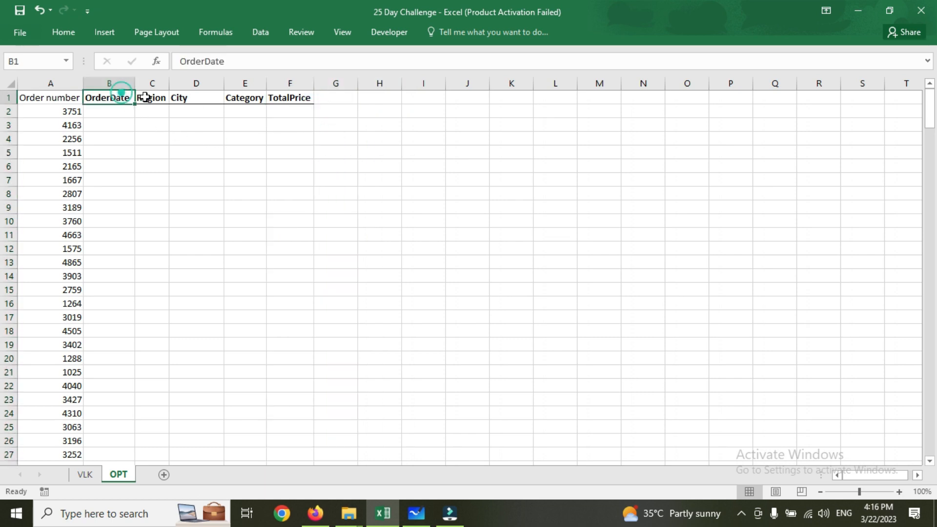
{"action": "left_click", "coordinate": [157, 95]}
{"action": "left_click", "coordinate": [203, 98]}
{"action": "left_click", "coordinate": [253, 98]}
{"action": "left_click", "coordinate": [290, 98]}
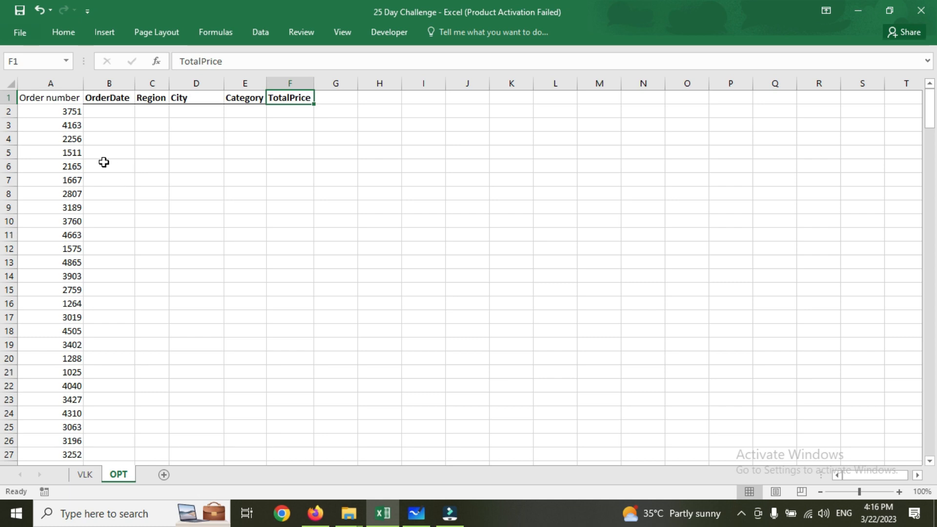
Start a VLOOKUP formula in B2 under OrderDate with the column-locked reference $A2 as the lookup value.
{"action": "left_click", "coordinate": [118, 114]}
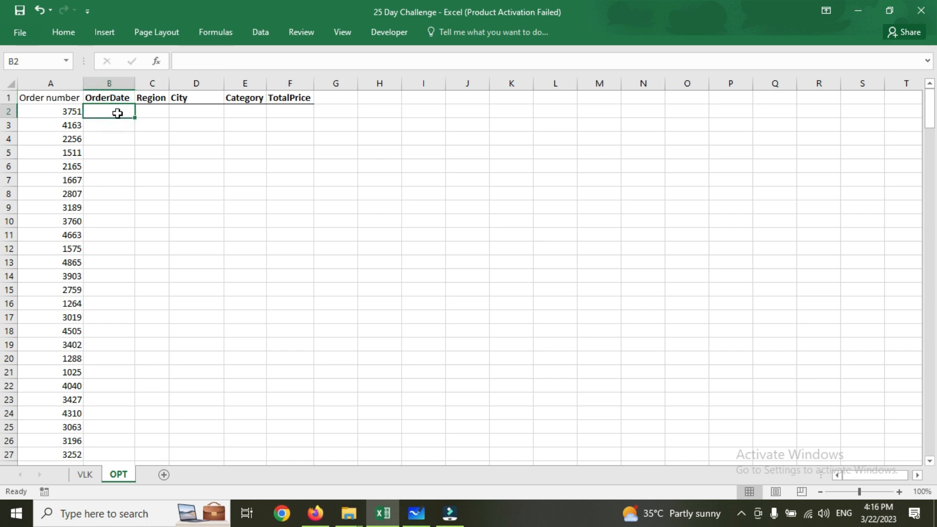
{"action": "type", "text": "=VLO"}
{"action": "key", "text": "Tab"}
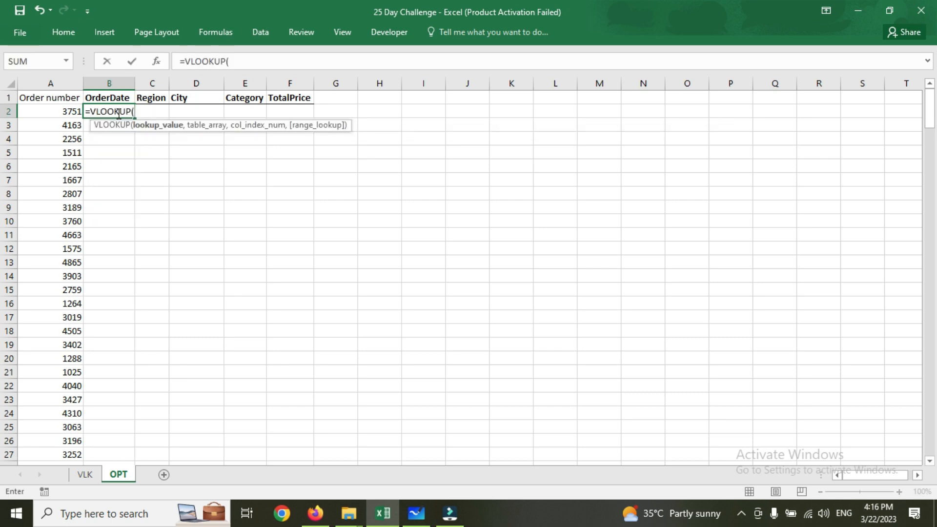
{"action": "key", "text": "Left"}
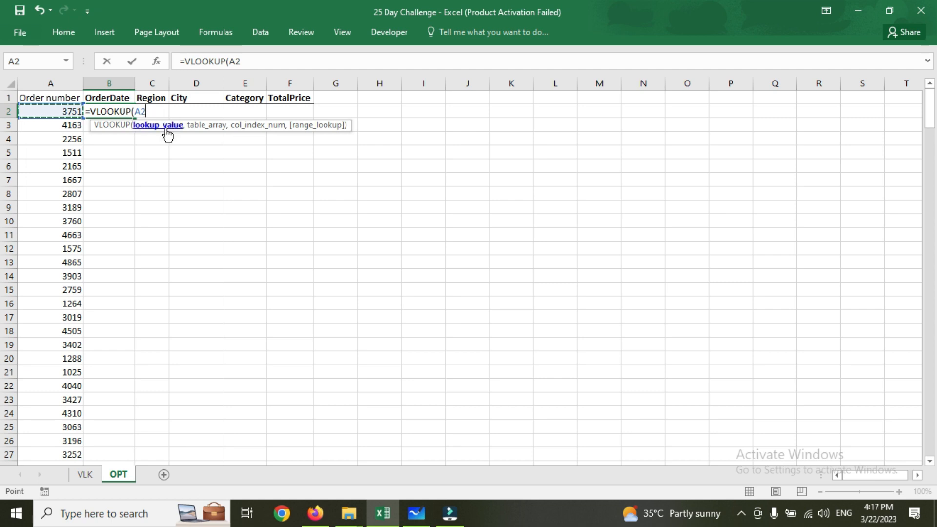
{"action": "key", "text": "F4"}
{"action": "key", "text": "F4"}
{"action": "key", "text": "F4"}
{"action": "type", "text": ","}
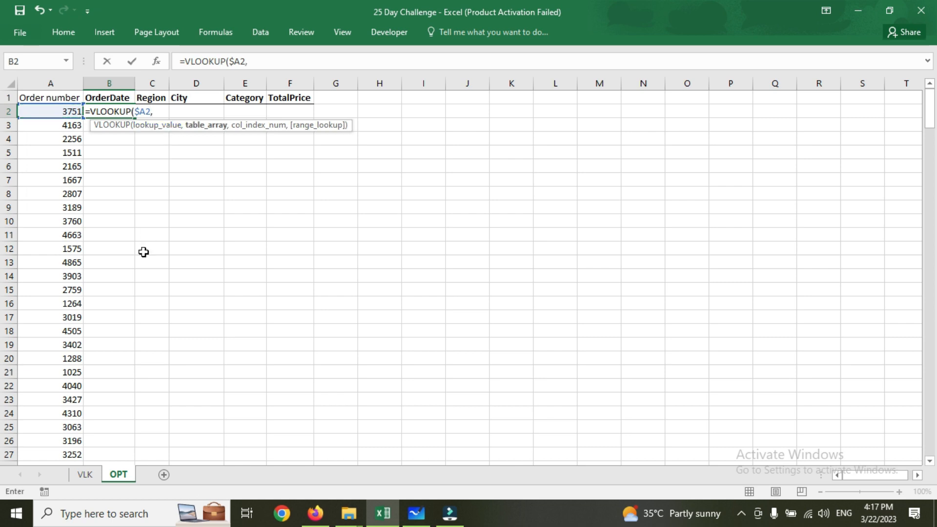
Complete the VLOOKUP with table array VLK!$A:$I, column index 2 and exact match 0.
{"action": "left_click", "coordinate": [86, 474]}
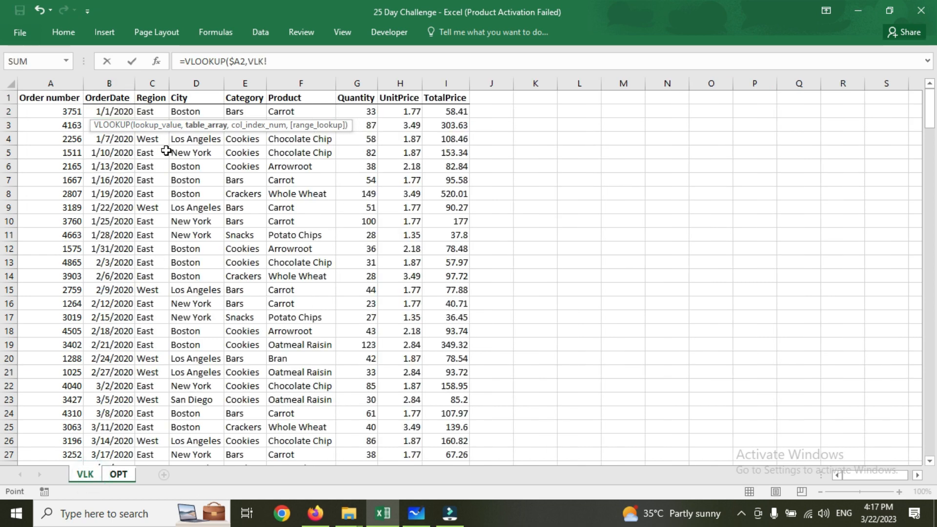
{"action": "left_click", "coordinate": [75, 85]}
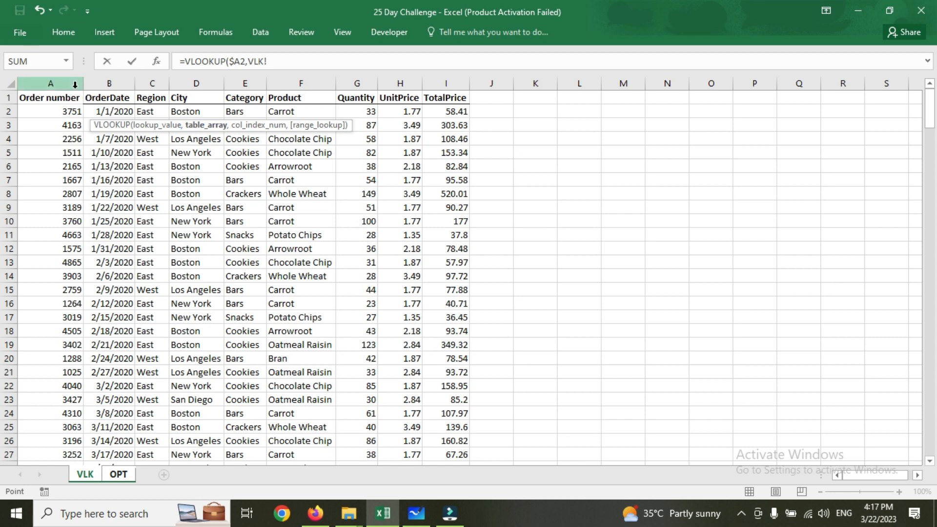
{"action": "left_click_drag", "start_coordinate": [72, 81], "coordinate": [448, 93]}
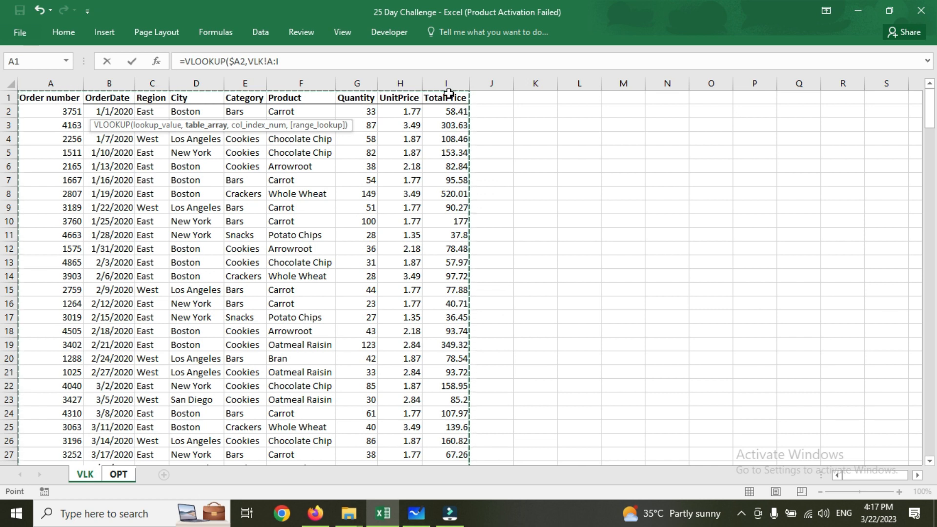
{"action": "key", "text": "F4"}
{"action": "type", "text": ","}
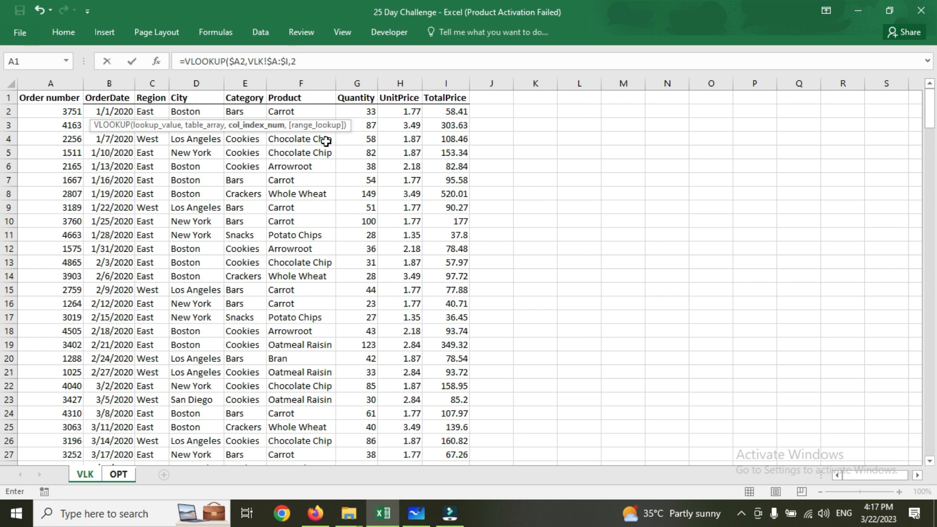
{"action": "type", "text": "2,0"}
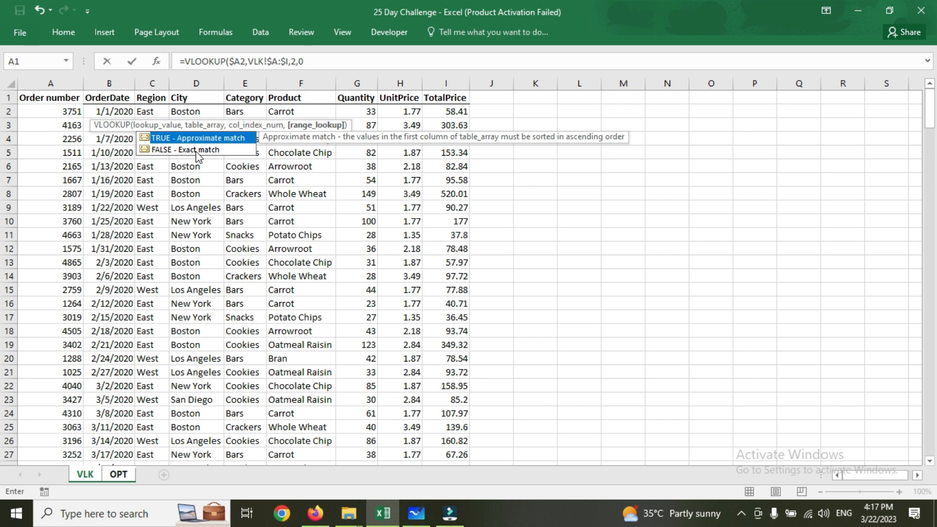
{"action": "key", "text": "Return"}
Fill the B2 lookup formula down the whole OrderDate column and check the filled rows.
{"action": "left_click", "coordinate": [100, 112]}
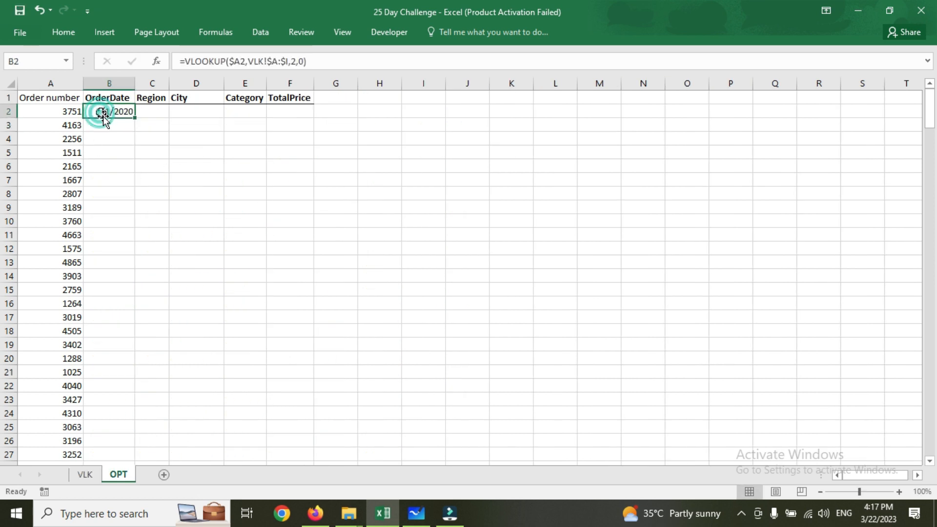
{"action": "double_click", "coordinate": [135, 118]}
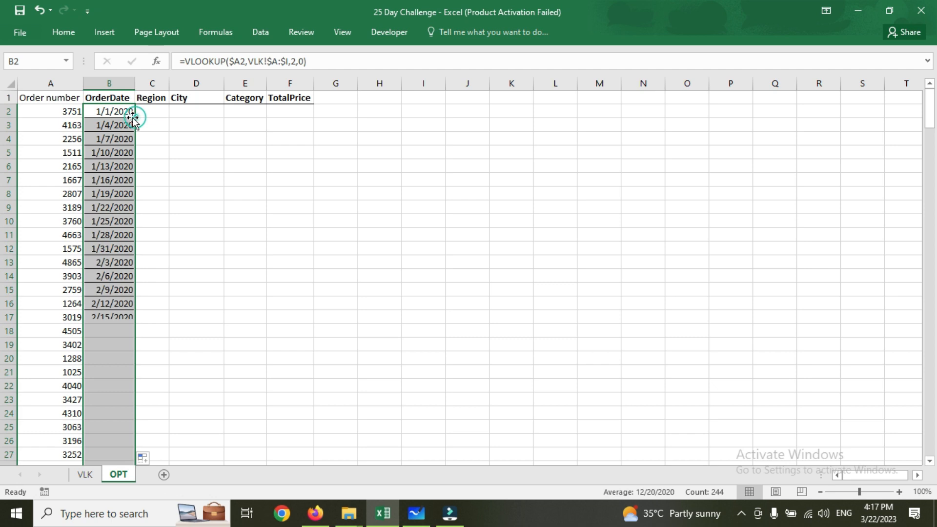
{"action": "scroll", "coordinate": [106, 221], "scroll_direction": "down", "scroll_amount": 5}
{"action": "scroll", "coordinate": [106, 221], "scroll_direction": "up", "scroll_amount": 5}
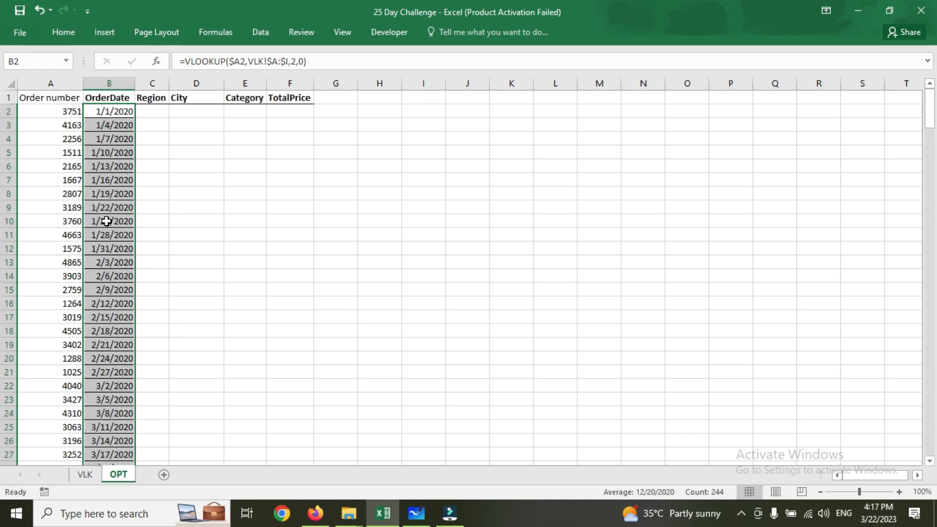
Copy the lookup formula from B2 to C2 under Region and autofit column C.
{"action": "left_click", "coordinate": [153, 111]}
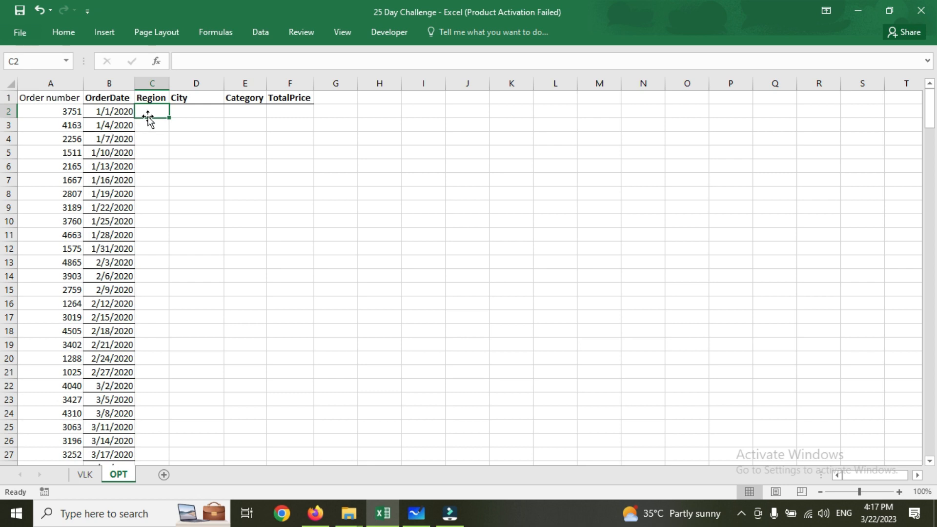
{"action": "left_click", "coordinate": [130, 110]}
{"action": "key", "text": "ctrl+c"}
{"action": "left_click", "coordinate": [162, 112]}
{"action": "key", "text": "ctrl+v"}
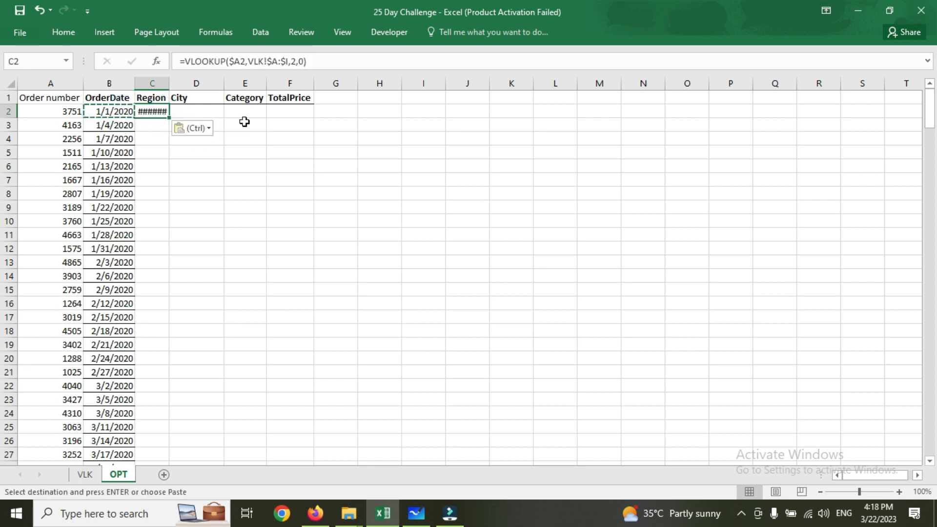
{"action": "double_click", "coordinate": [170, 84]}
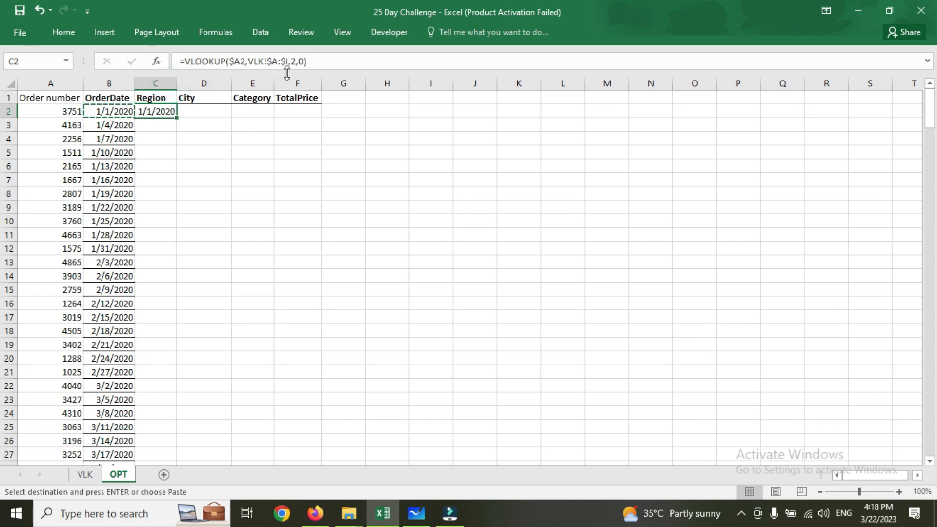
{"action": "left_click", "coordinate": [143, 81]}
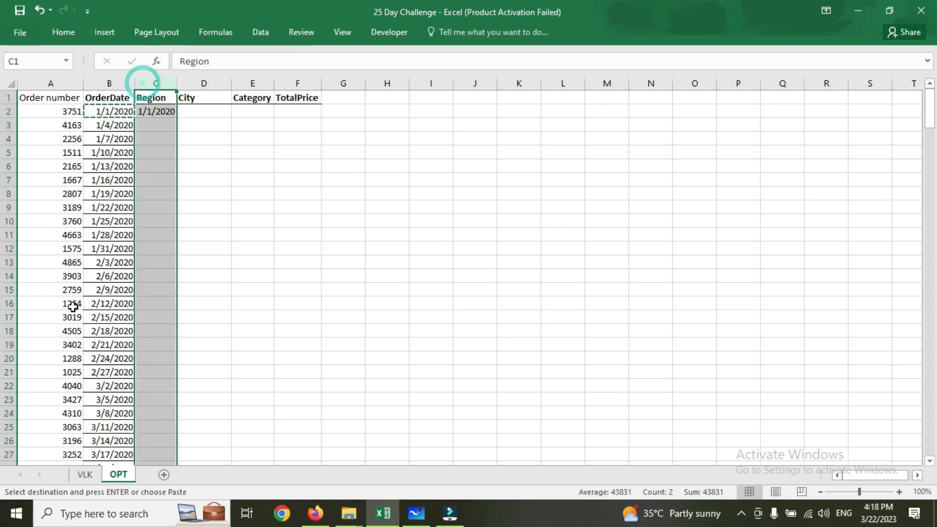
Count Region's column position on the VLK sheet and set the lookup formula's column index in OPT cell C2 to 3.
{"action": "left_click", "coordinate": [82, 474]}
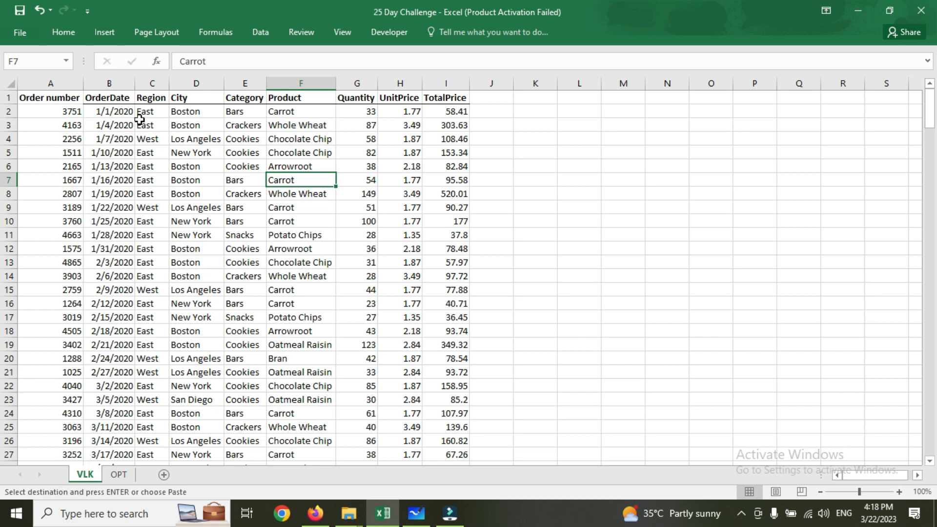
{"action": "left_click", "coordinate": [57, 83]}
{"action": "left_click", "coordinate": [115, 83]}
{"action": "left_click", "coordinate": [152, 84]}
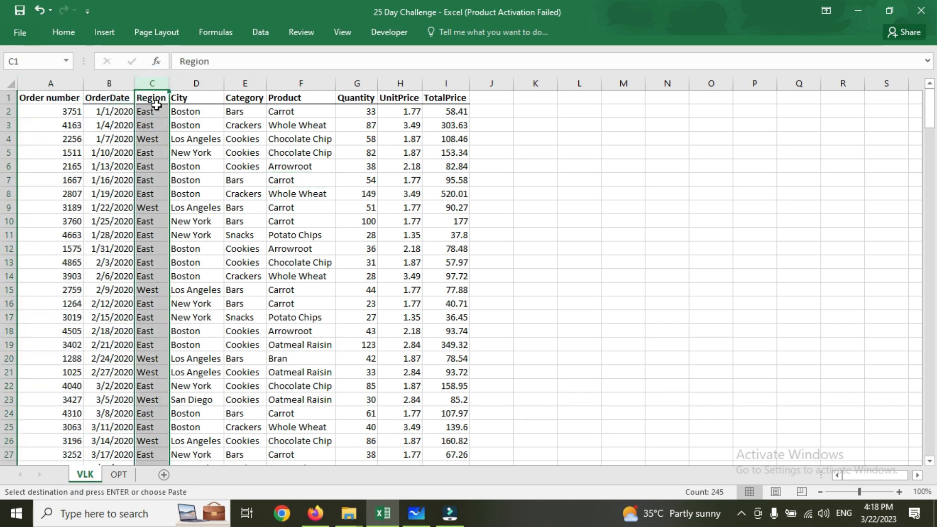
{"action": "left_click", "coordinate": [119, 474]}
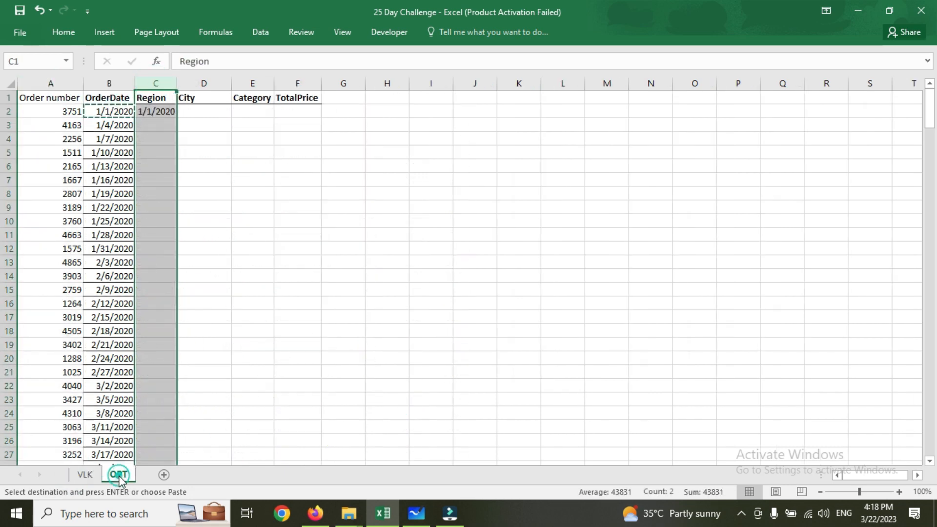
{"action": "left_click", "coordinate": [156, 111]}
{"action": "left_click", "coordinate": [295, 61]}
{"action": "key", "text": "BackSpace"}
{"action": "type", "text": "3"}
{"action": "key", "text": "Return"}
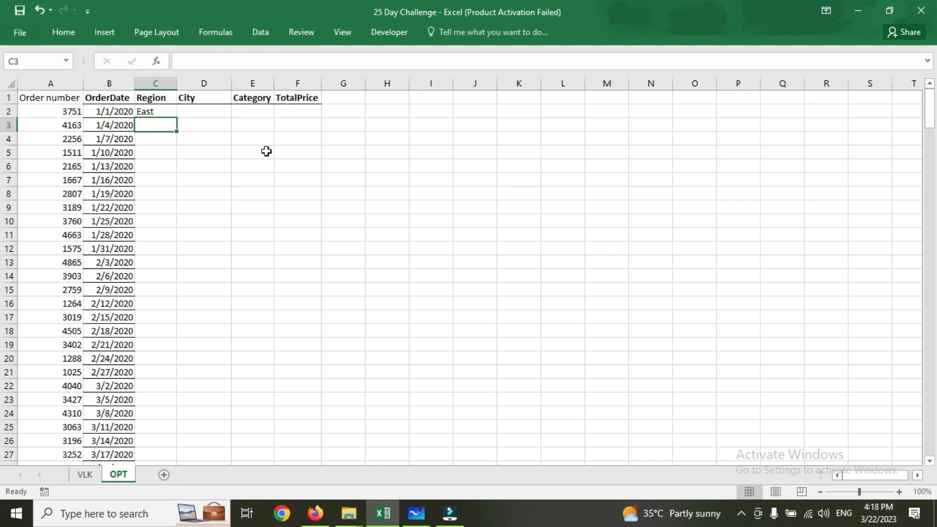
Copy the lookup formula from C2 to D2 under City and set its column index to 4.
{"action": "left_click", "coordinate": [151, 108]}
{"action": "key", "text": "ctrl+c"}
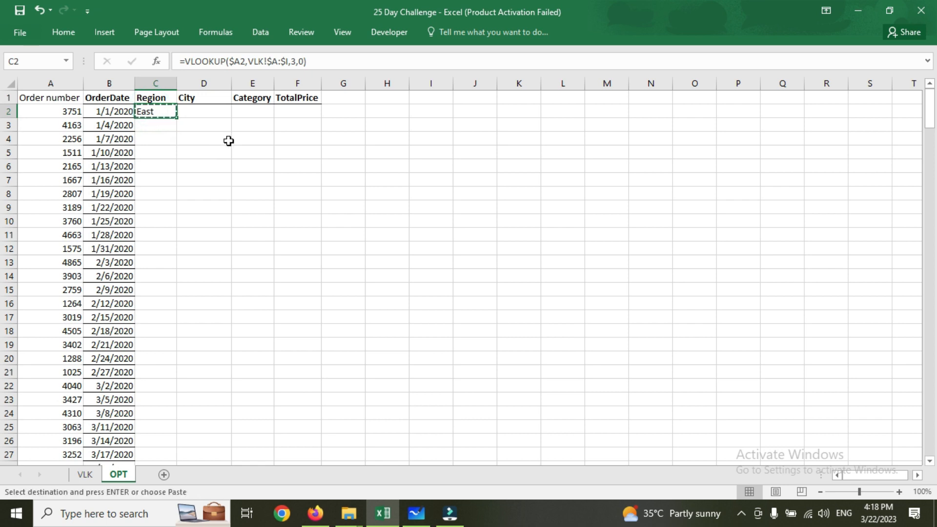
{"action": "left_click", "coordinate": [214, 112]}
{"action": "key", "text": "ctrl+v"}
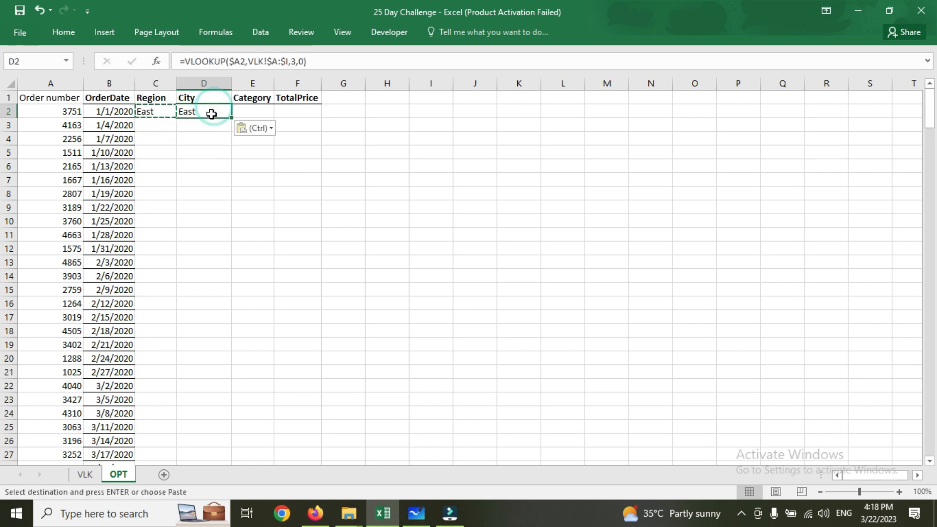
{"action": "left_click", "coordinate": [84, 475]}
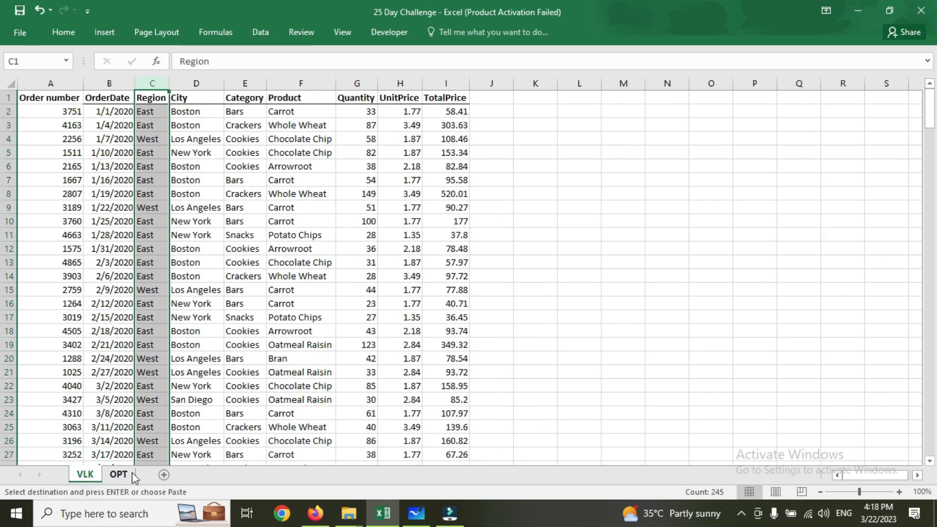
{"action": "left_click", "coordinate": [119, 474]}
{"action": "left_click", "coordinate": [292, 62]}
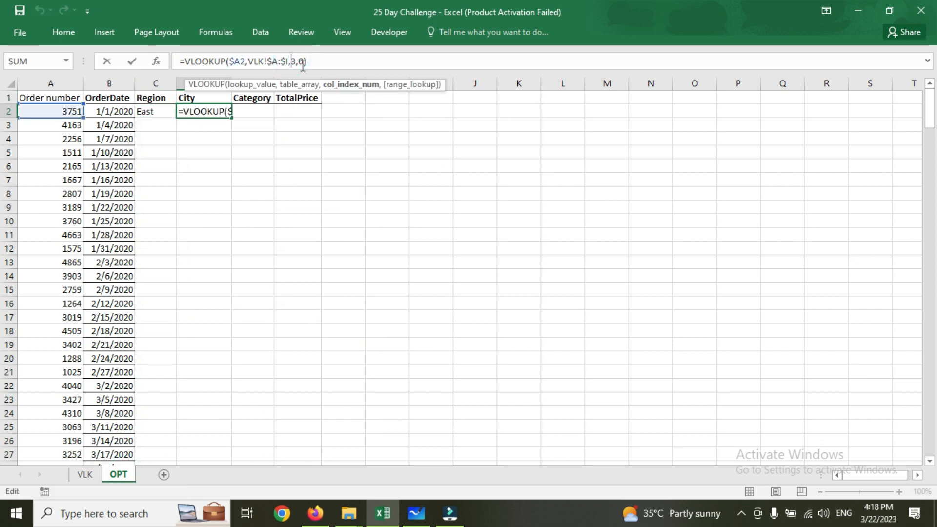
{"action": "key", "text": "Delete"}
{"action": "type", "text": "4"}
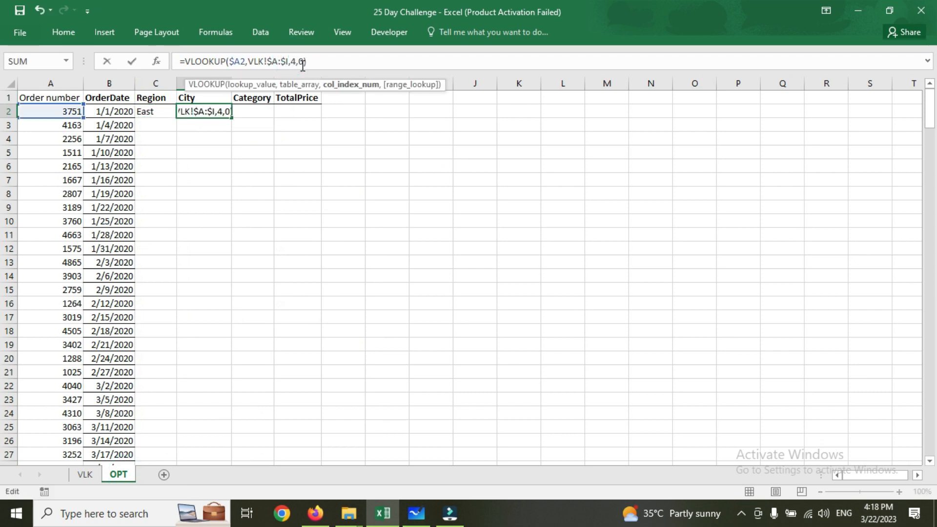
{"action": "key", "text": "Return"}
Copy the D2 lookup formula to E2 under Category and set its column index to 5 after checking the VLK sheet.
{"action": "left_click", "coordinate": [210, 111]}
{"action": "key", "text": "ctrl+c"}
{"action": "left_click", "coordinate": [259, 111]}
{"action": "key", "text": "ctrl+v"}
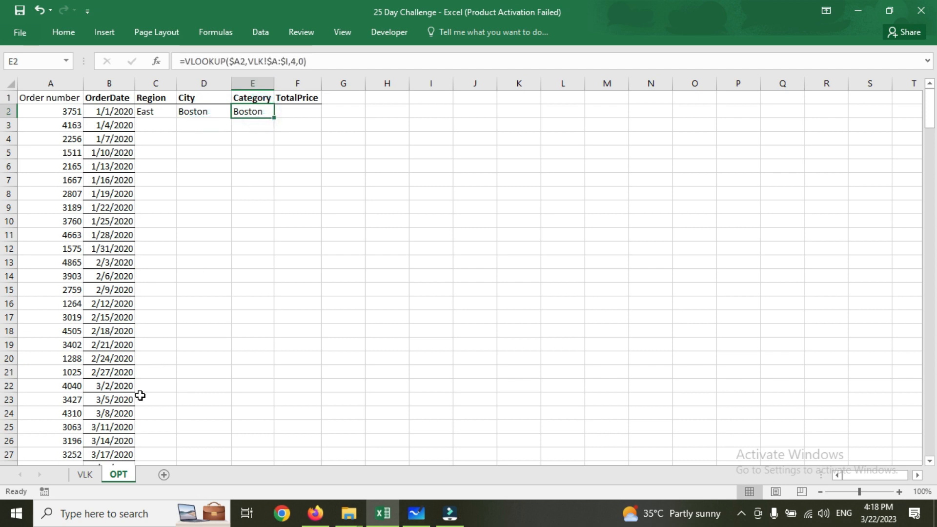
{"action": "left_click", "coordinate": [85, 474]}
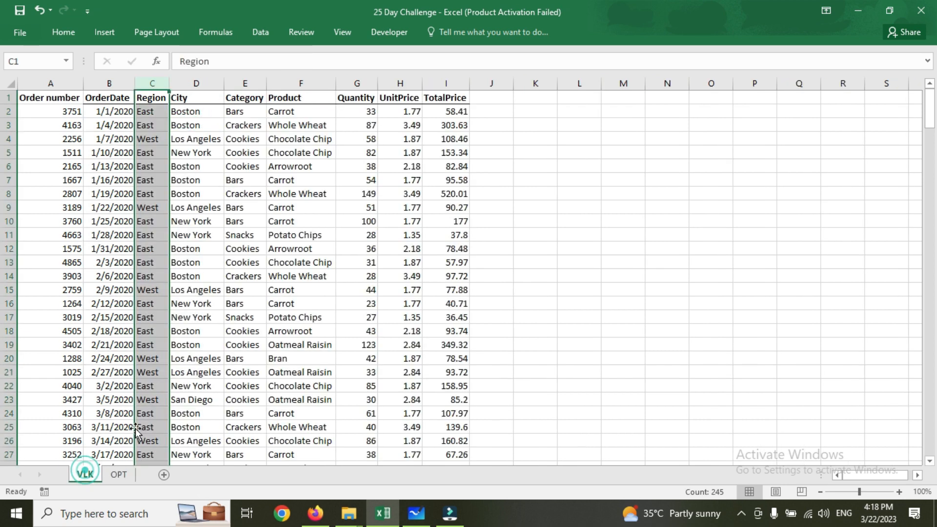
{"action": "left_click", "coordinate": [253, 112]}
{"action": "left_click", "coordinate": [118, 474]}
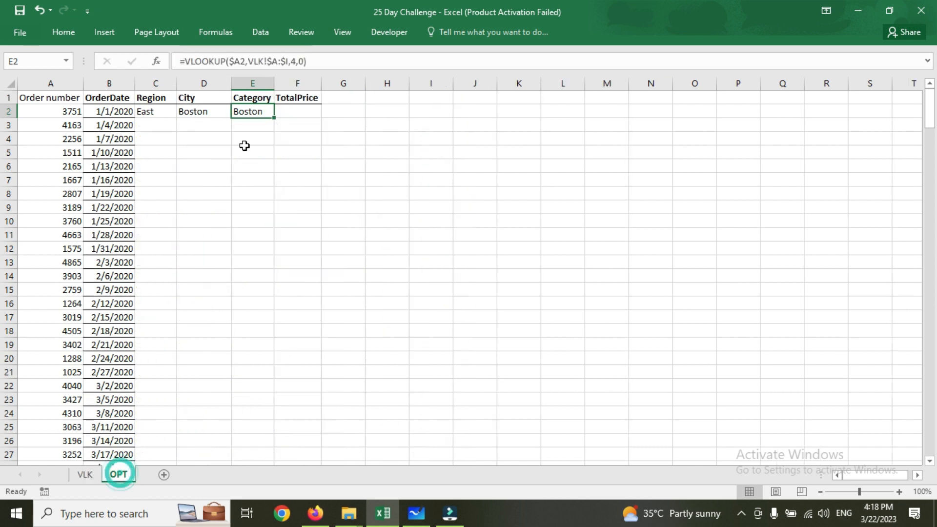
{"action": "left_click", "coordinate": [293, 61]}
{"action": "key", "text": "BackSpace"}
{"action": "type", "text": "5"}
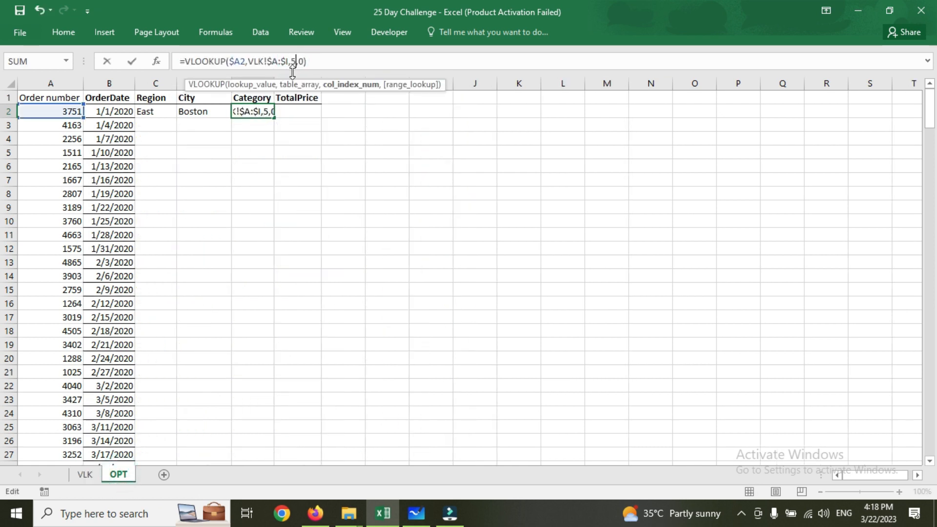
{"action": "key", "text": "Return"}
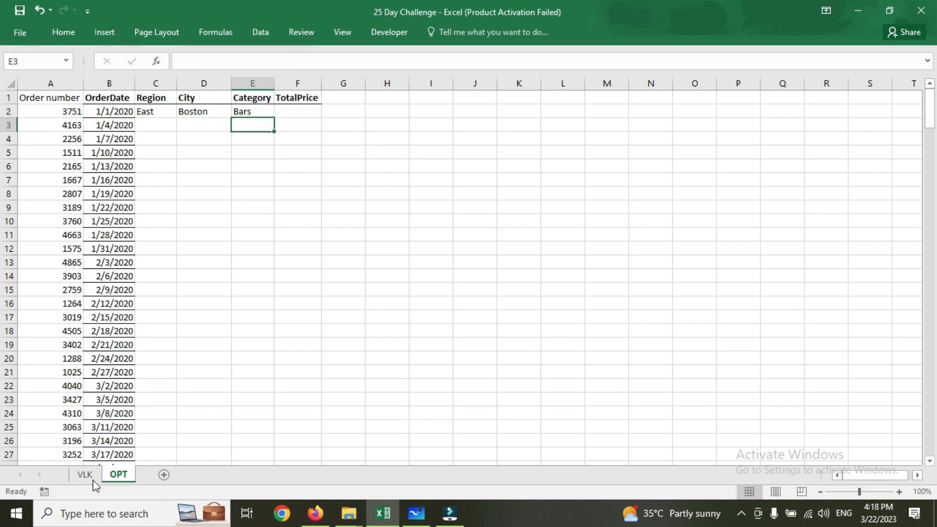
Check TotalPrice's column position on the VLK sheet, copy the Category lookup formula into OPT cell F2 and set its column index to 9.
{"action": "left_click", "coordinate": [80, 474]}
{"action": "left_click", "coordinate": [109, 83]}
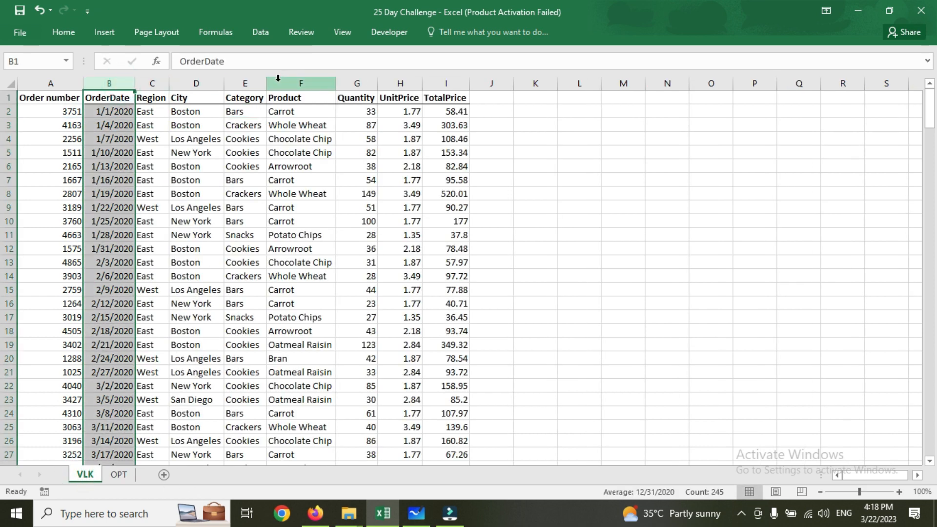
{"action": "left_click", "coordinate": [248, 84]}
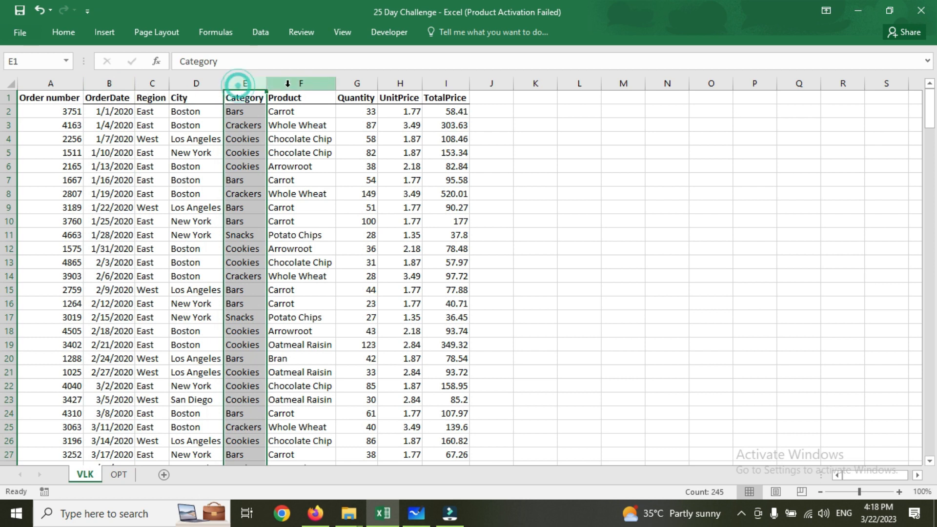
{"action": "left_click", "coordinate": [292, 83]}
{"action": "left_click", "coordinate": [118, 474]}
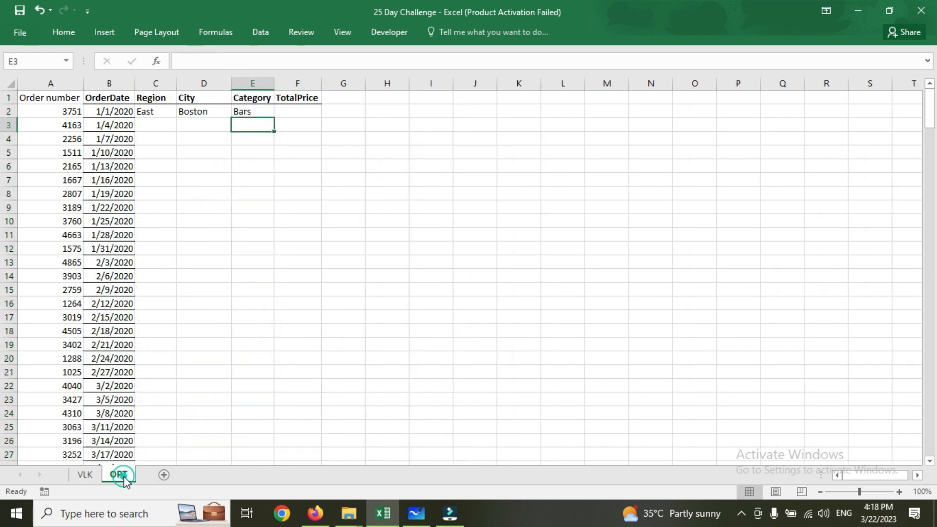
{"action": "left_click", "coordinate": [298, 112]}
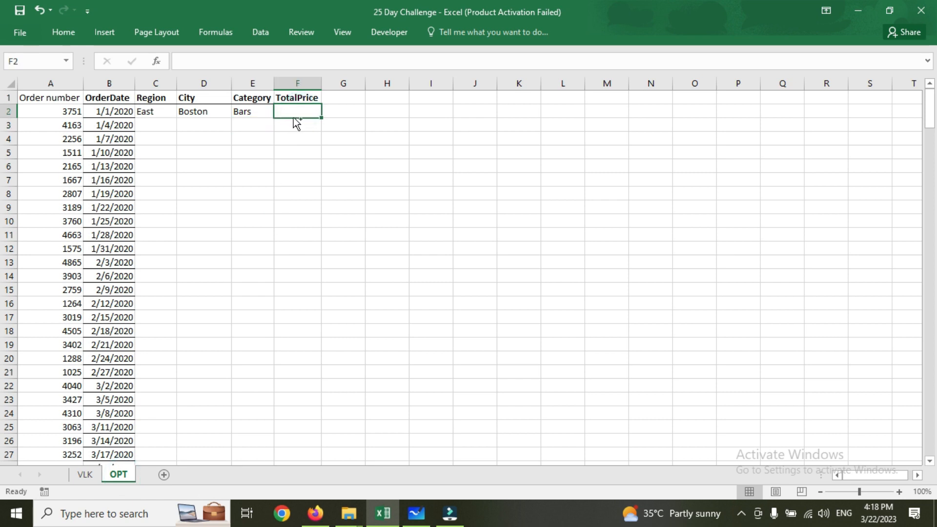
{"action": "type", "text": "=VLOOKUP($A2,VLK!$A:$I,5,0)"}
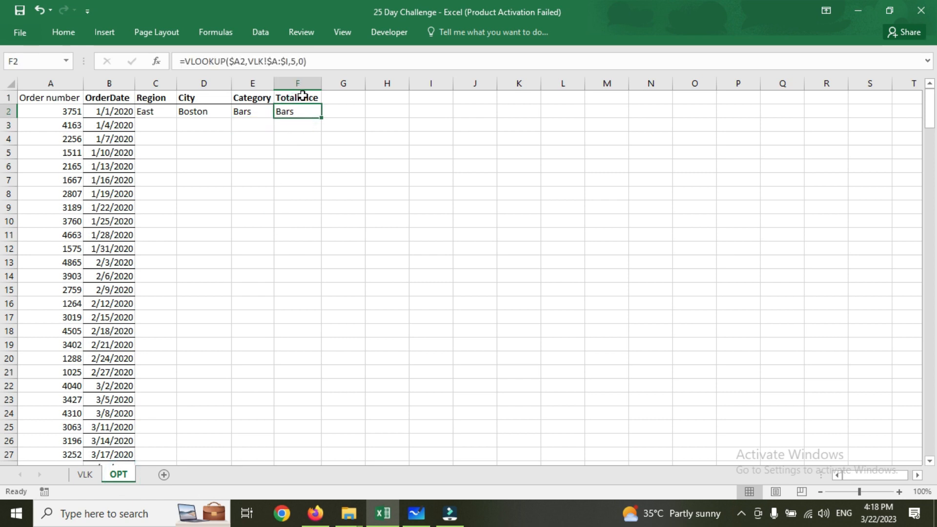
{"action": "left_click", "coordinate": [292, 61]}
{"action": "key", "text": "Delete"}
{"action": "type", "text": "9"}
{"action": "key", "text": "Return"}
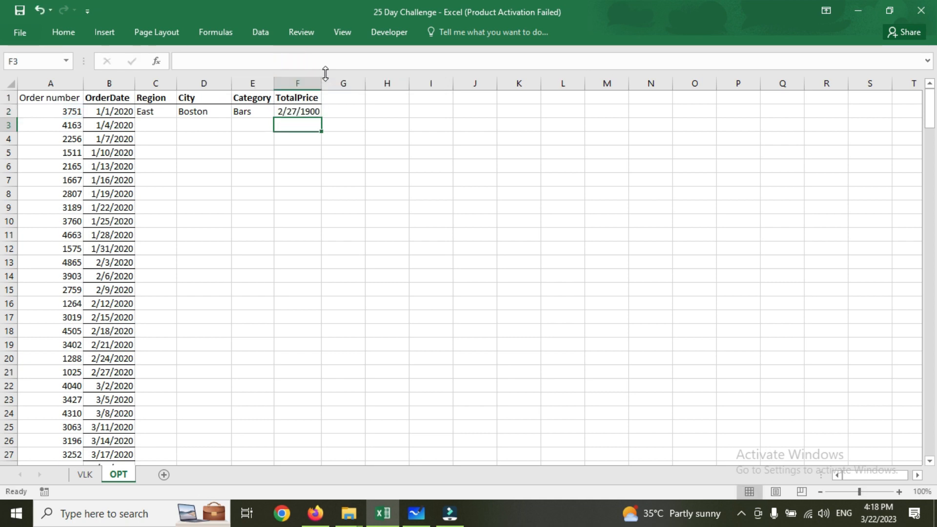
Set the number format of the whole TotalPrice column F to General.
{"action": "key", "text": "Up"}
{"action": "left_click", "coordinate": [310, 84]}
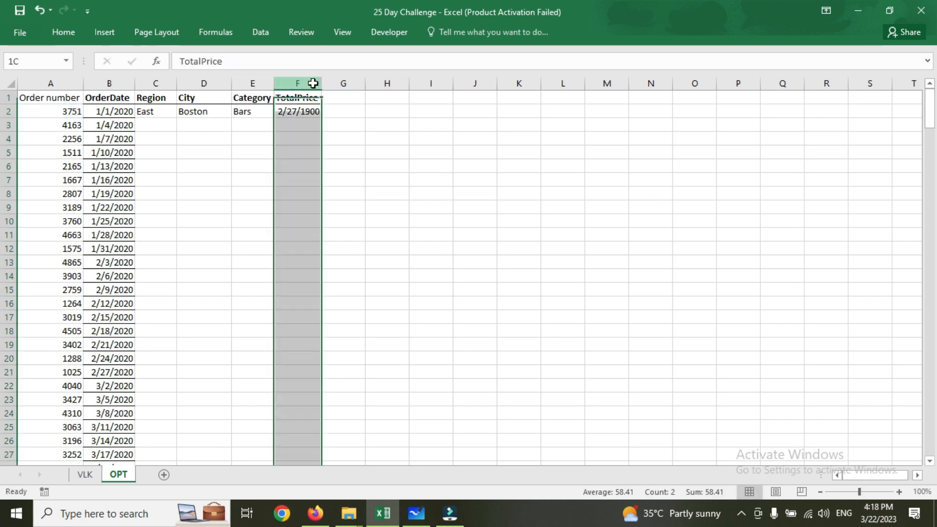
{"action": "left_click", "coordinate": [61, 34]}
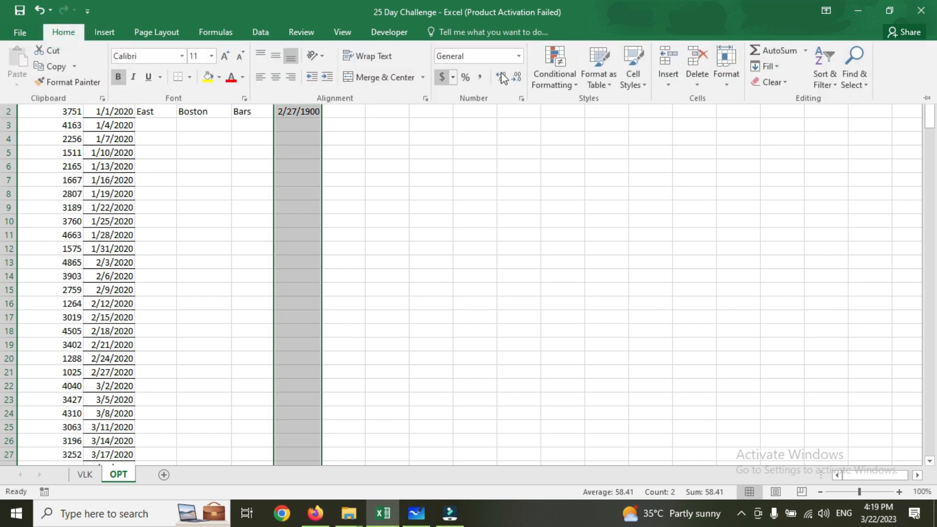
{"action": "left_click", "coordinate": [519, 55]}
{"action": "left_click", "coordinate": [490, 95]}
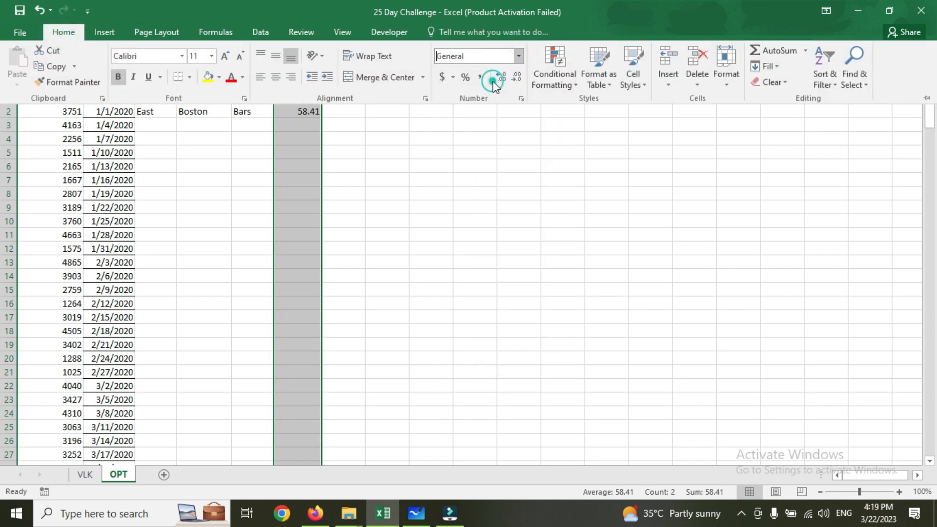
{"action": "left_click", "coordinate": [282, 130]}
Fill the Region, City, Category and TotalPrice lookup formulas from C2:F2 down to row 245 and check the filled rows.
{"action": "left_click", "coordinate": [97, 135]}
{"action": "key", "text": "ctrl+Down"}
{"action": "key", "text": "Right"}
{"action": "key", "text": "ctrl+shift+Up"}
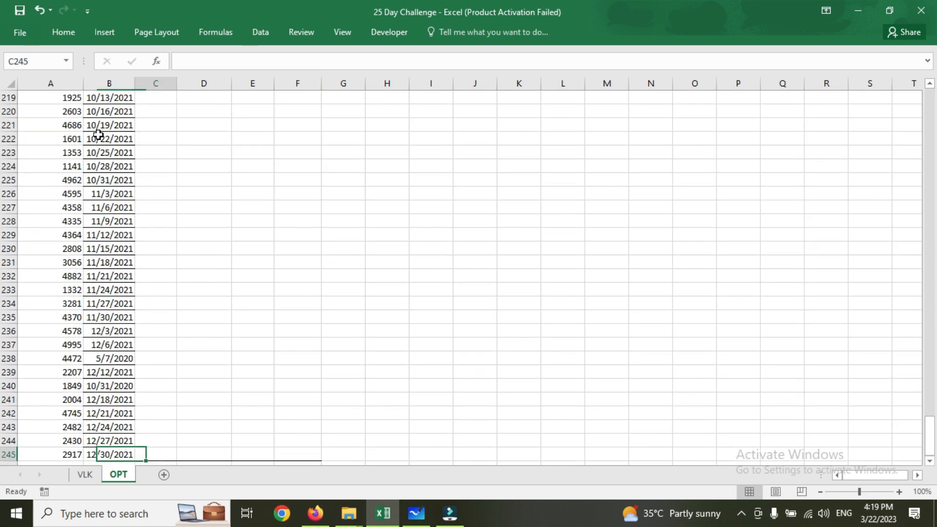
{"action": "key", "text": "shift+Right"}
{"action": "key", "text": "shift+Right"}
{"action": "key", "text": "shift+Right"}
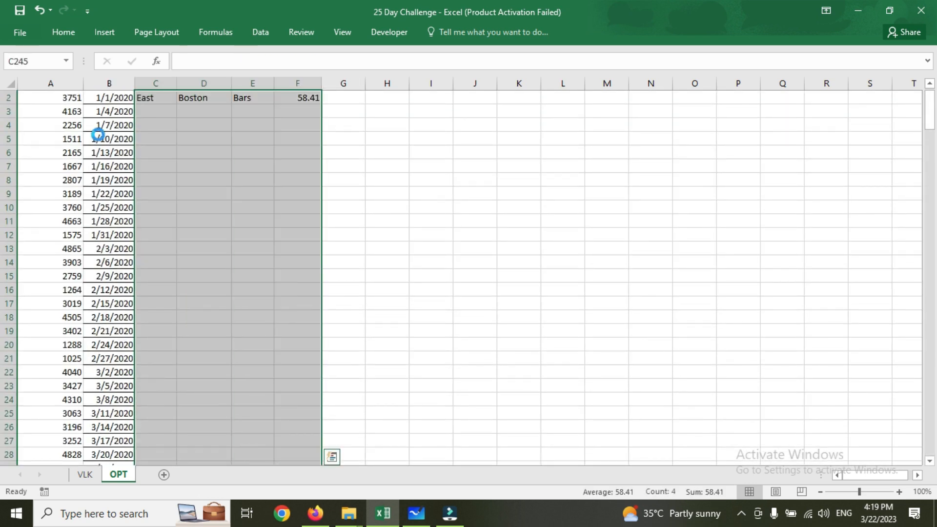
{"action": "key", "text": "ctrl+d"}
{"action": "left_click", "coordinate": [226, 143]}
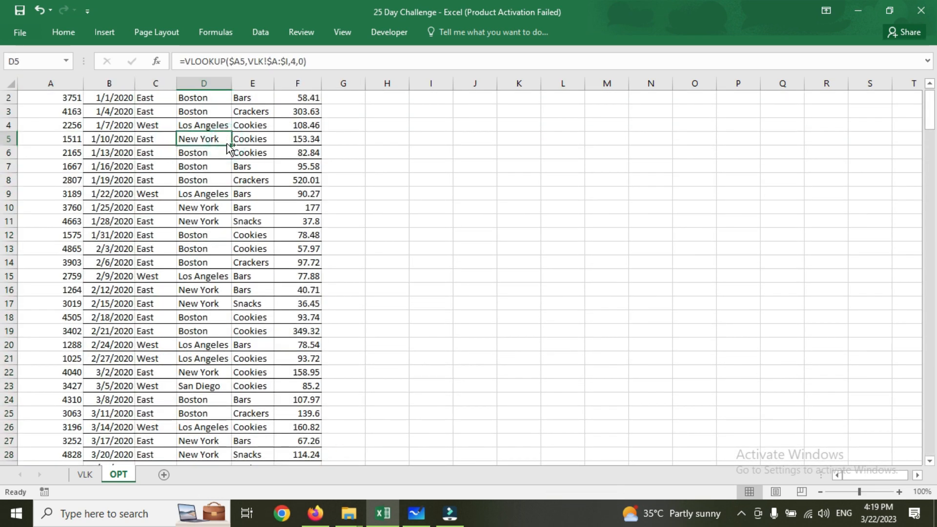
{"action": "key", "text": "ctrl+Up"}
{"action": "key", "text": "Down"}
{"action": "key", "text": "Left"}
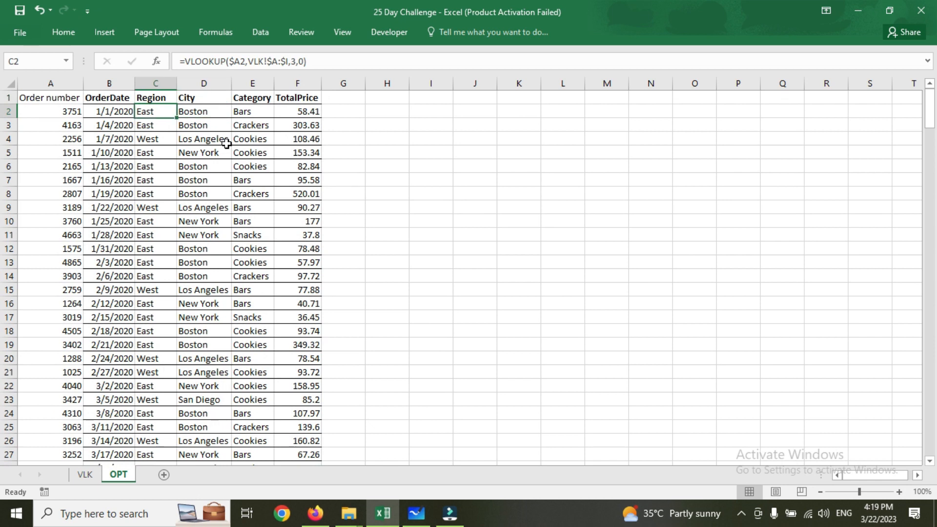